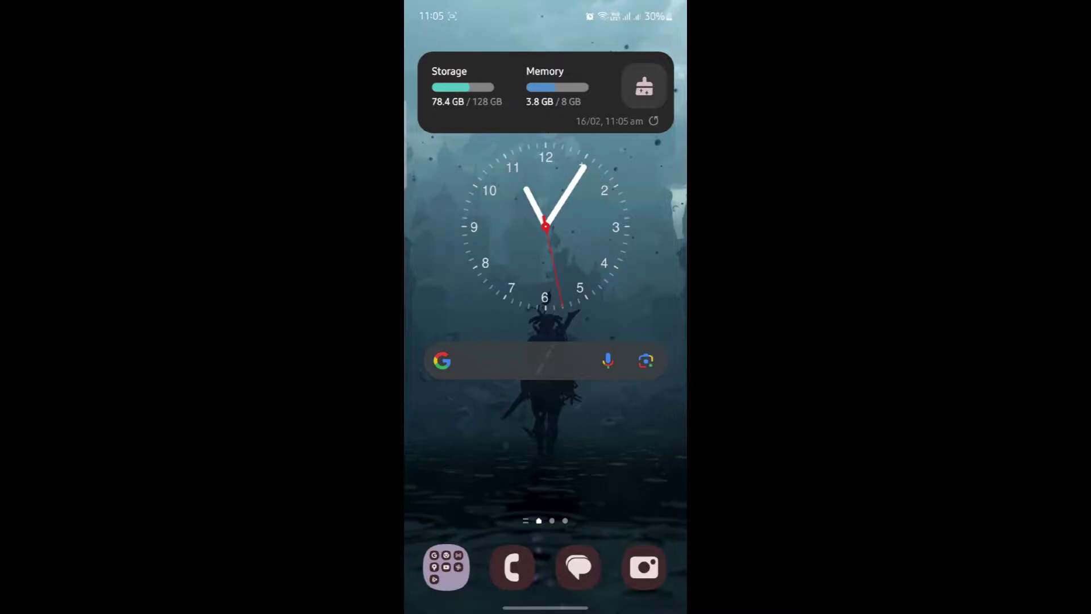
Launch Zedge from the app drawer and go to the pAInt AI painting section via the navigation menu
{"action": "left_click_drag", "start_coordinate": [546, 468], "coordinate": [546, 214]}
{"action": "left_click", "coordinate": [503, 117]}
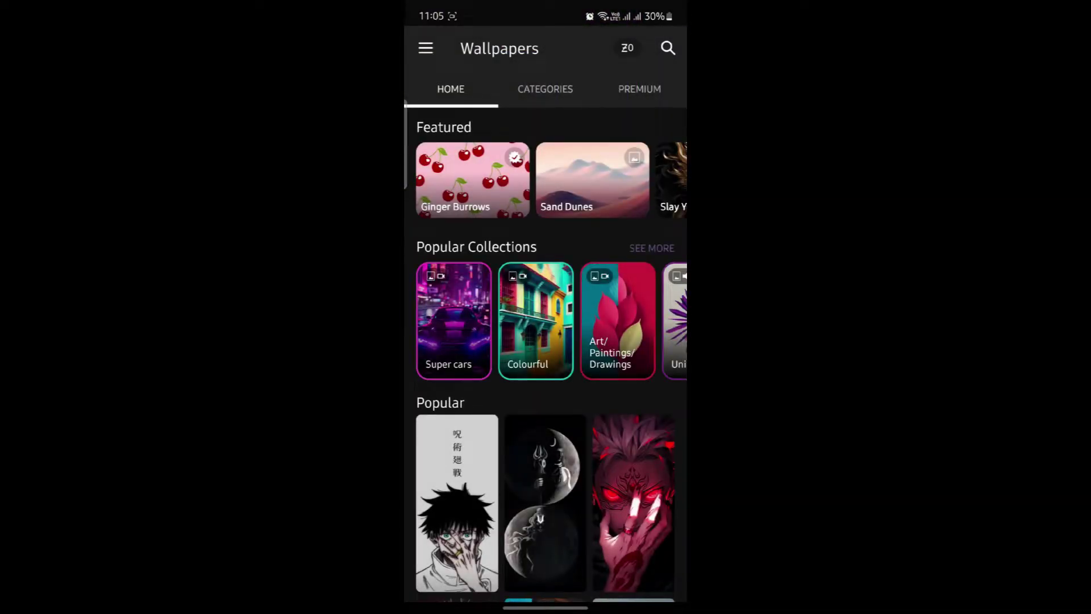
{"action": "left_click", "coordinate": [426, 48]}
{"action": "left_click", "coordinate": [478, 186]}
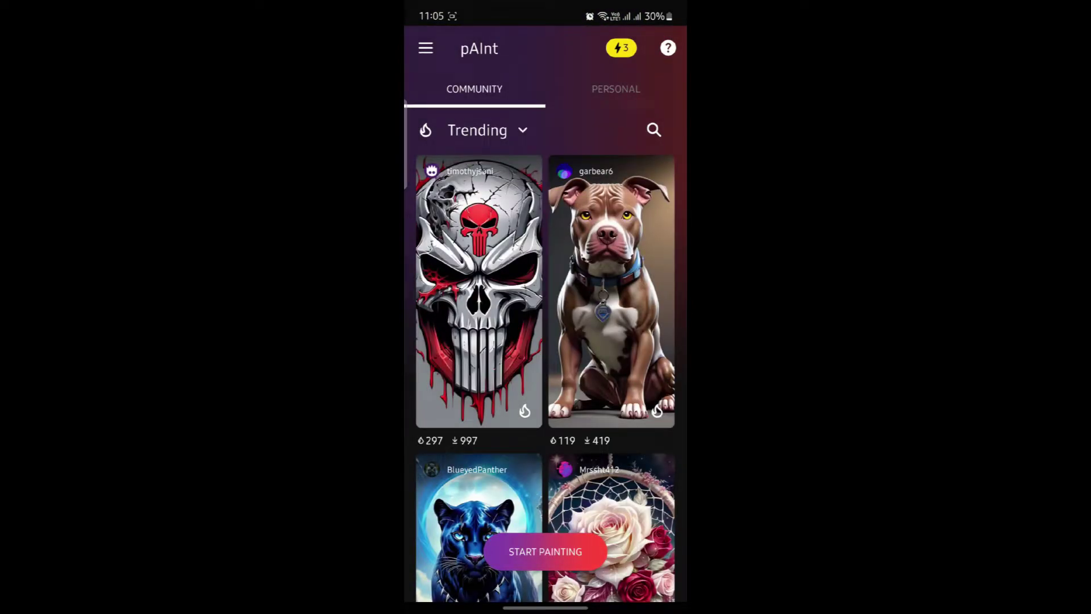
From Personal creations, start a painting with prompt 'mountains nepali temples birds and animals'
{"action": "left_click", "coordinate": [615, 89]}
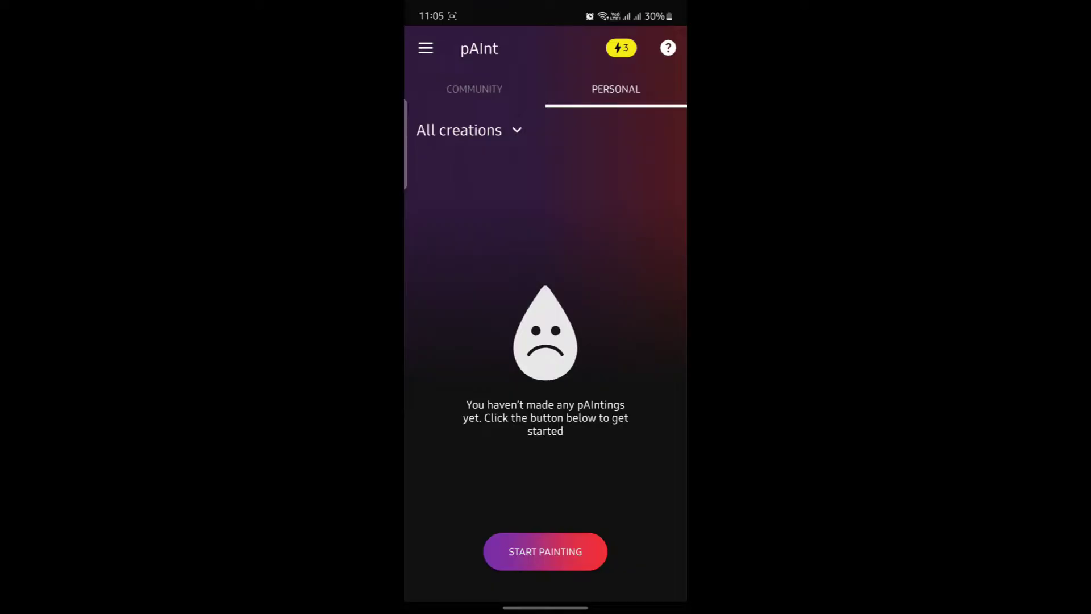
{"action": "left_click", "coordinate": [546, 552]}
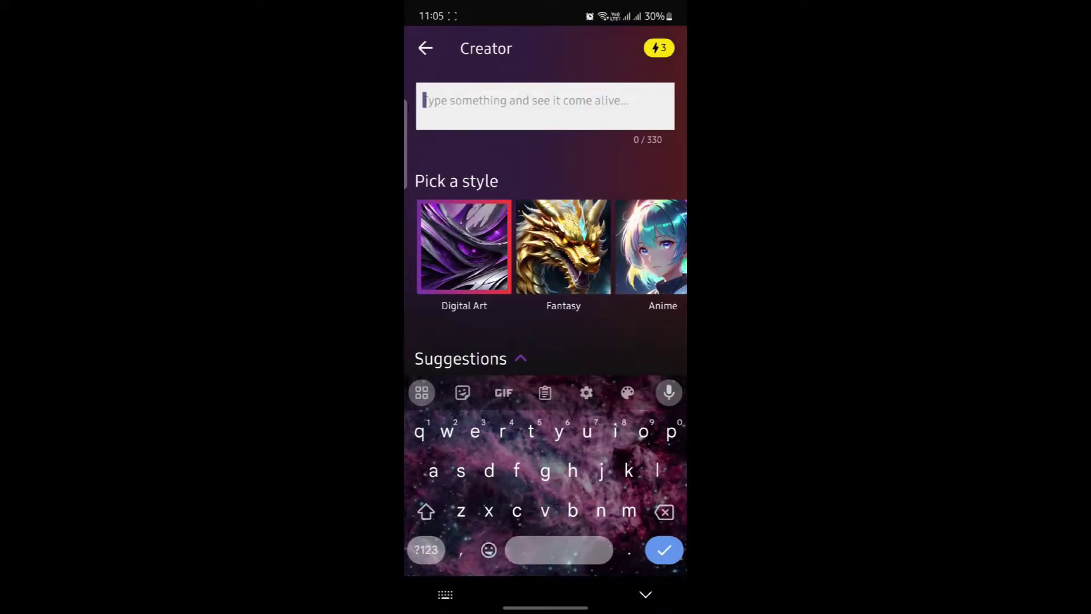
{"action": "type", "text": "n"}
{"action": "key", "text": "BackSpace"}
{"action": "type", "text": "nepa"}
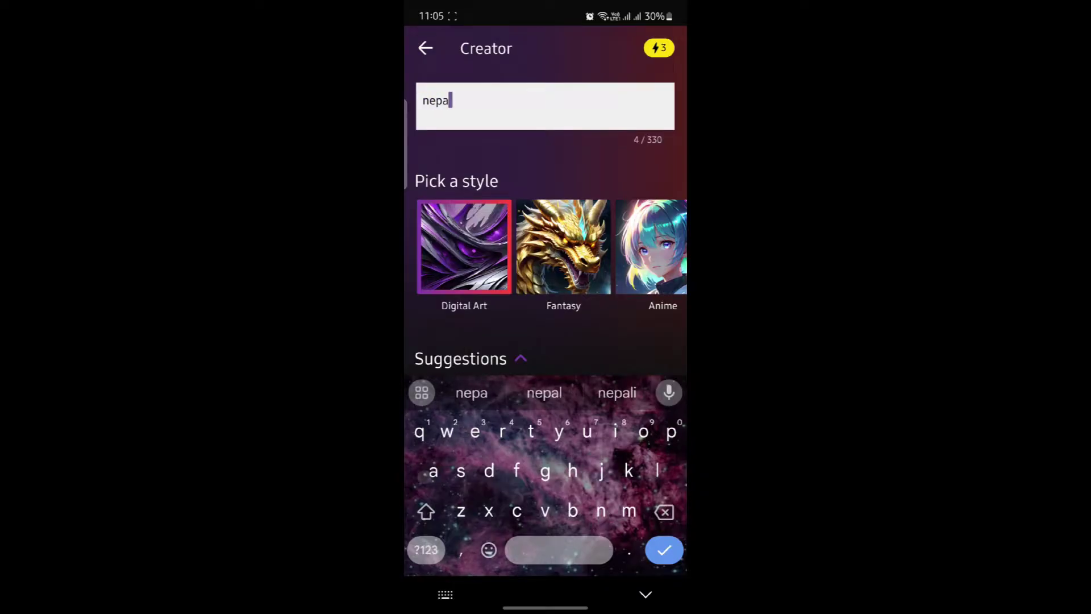
{"action": "key", "text": "BackSpace"}
{"action": "key", "text": "BackSpace"}
{"action": "key", "text": "BackSpace"}
{"action": "type", "text": "mountains"}
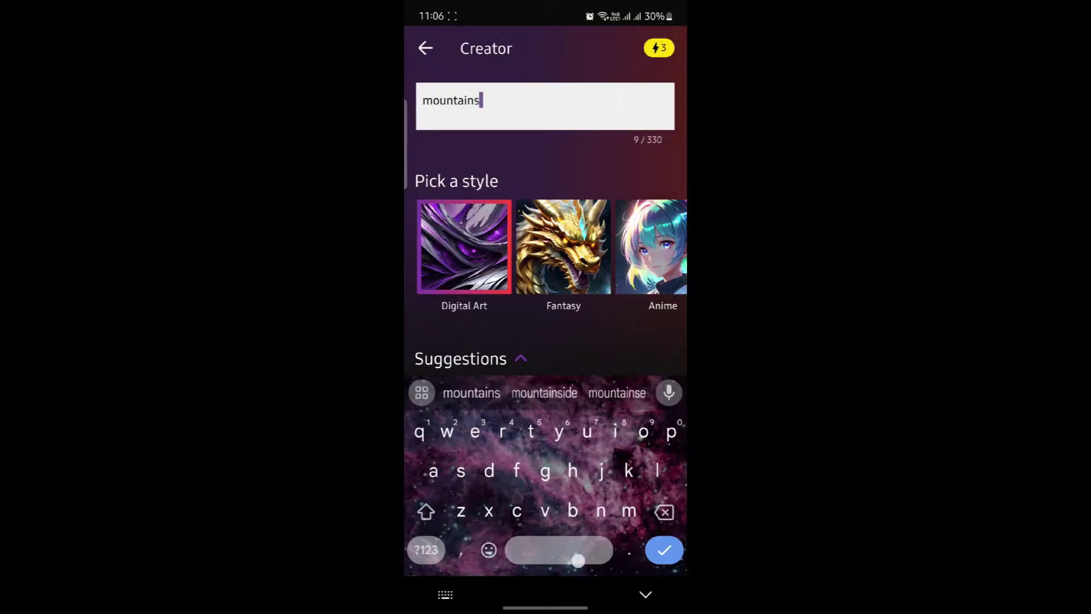
{"action": "type", "text": " nepali t"}
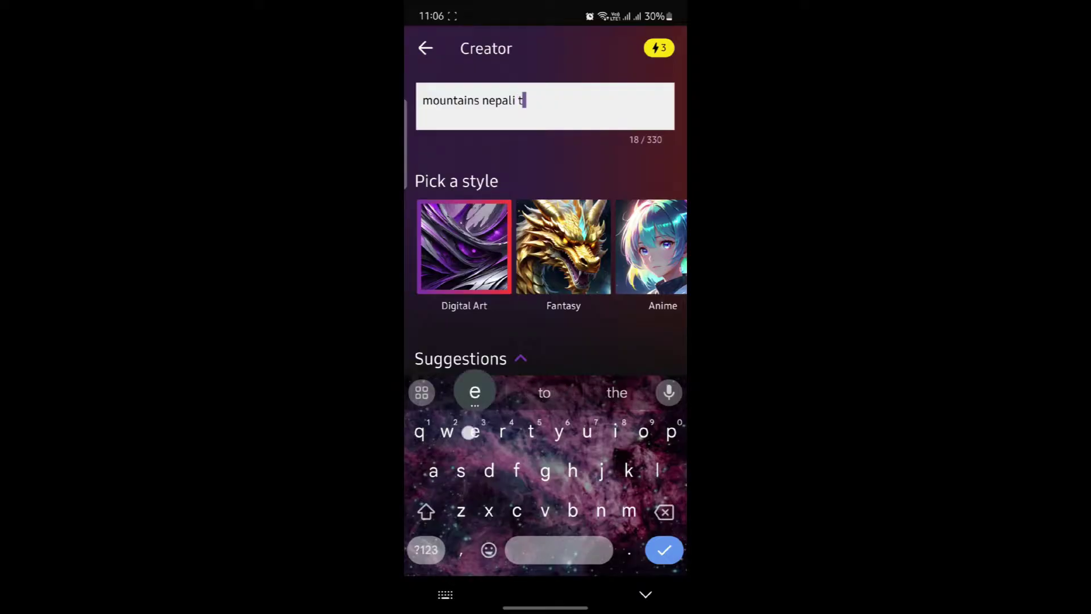
{"action": "type", "text": "emples birds "}
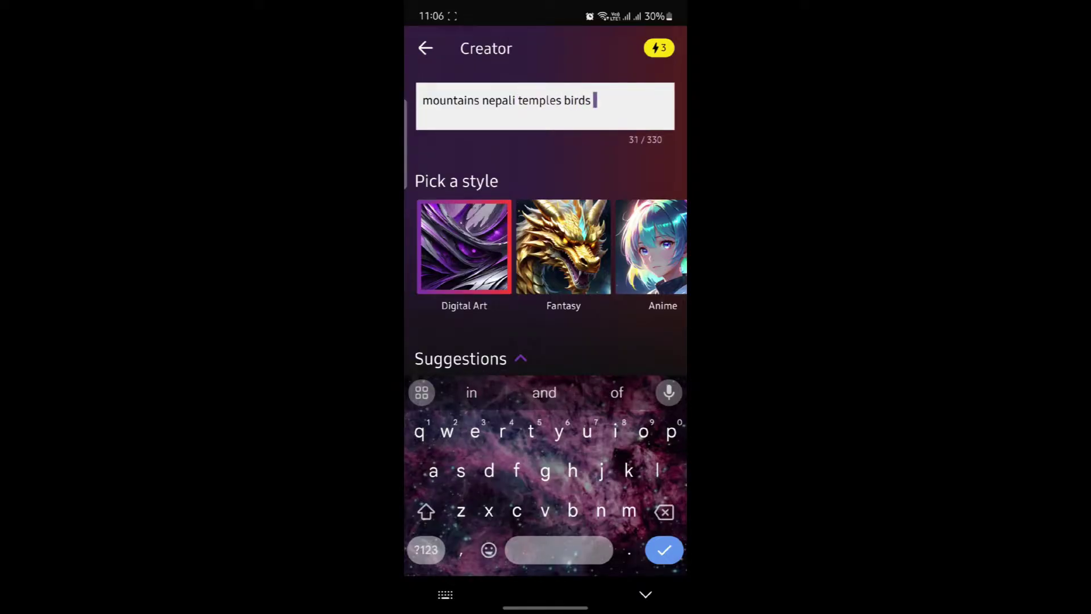
{"action": "type", "text": "and animals"}
{"action": "key", "text": "Return"}
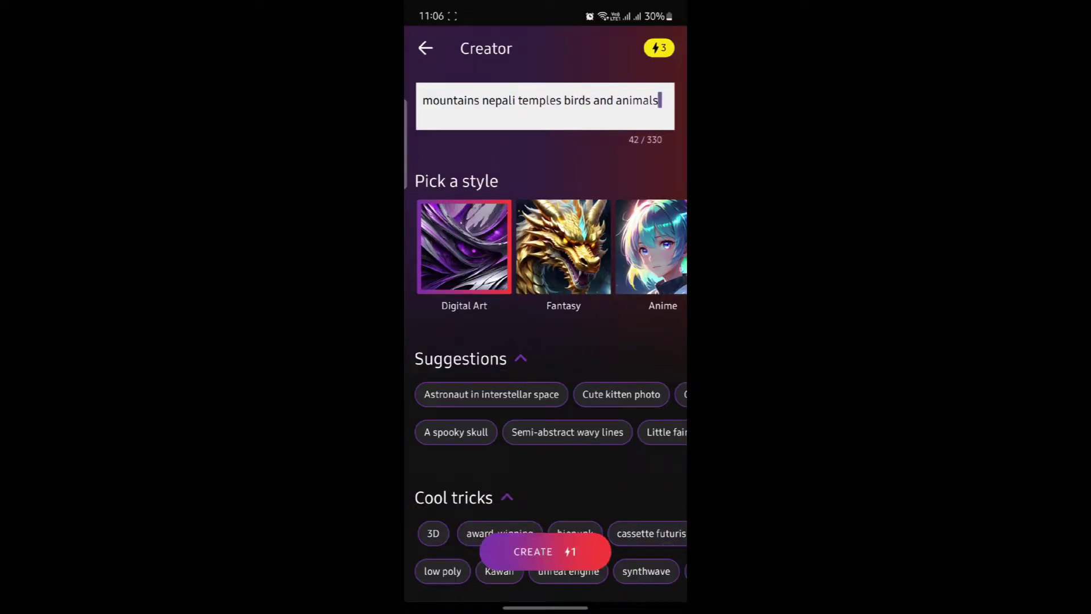
Generate the mountain temple artwork from the prompt and dismiss the tips overlay
{"action": "left_click", "coordinate": [544, 552]}
{"action": "left_click", "coordinate": [501, 538]}
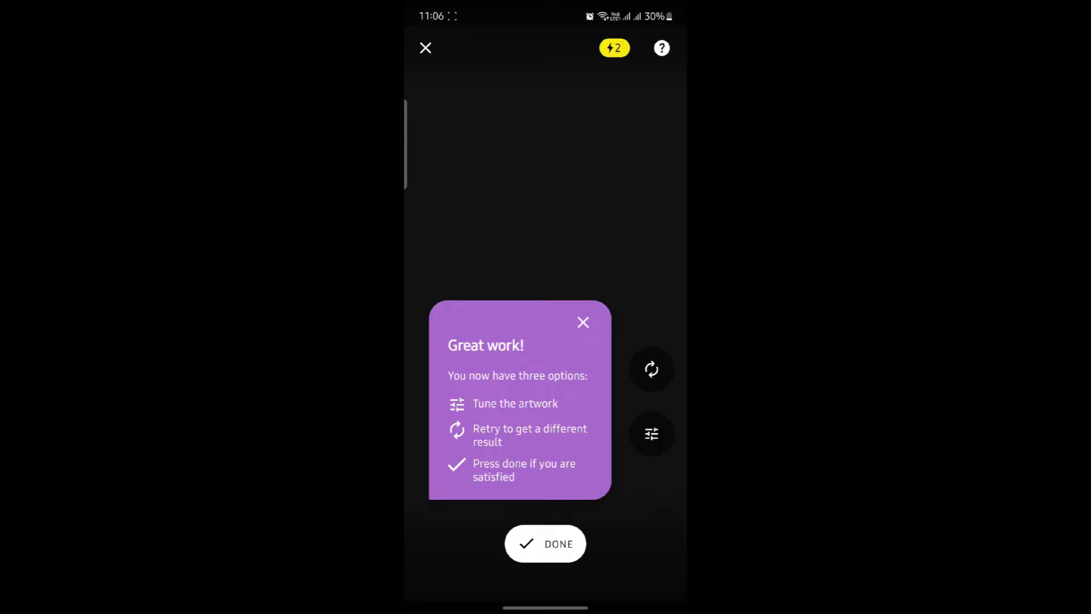
{"action": "left_click", "coordinate": [505, 437]}
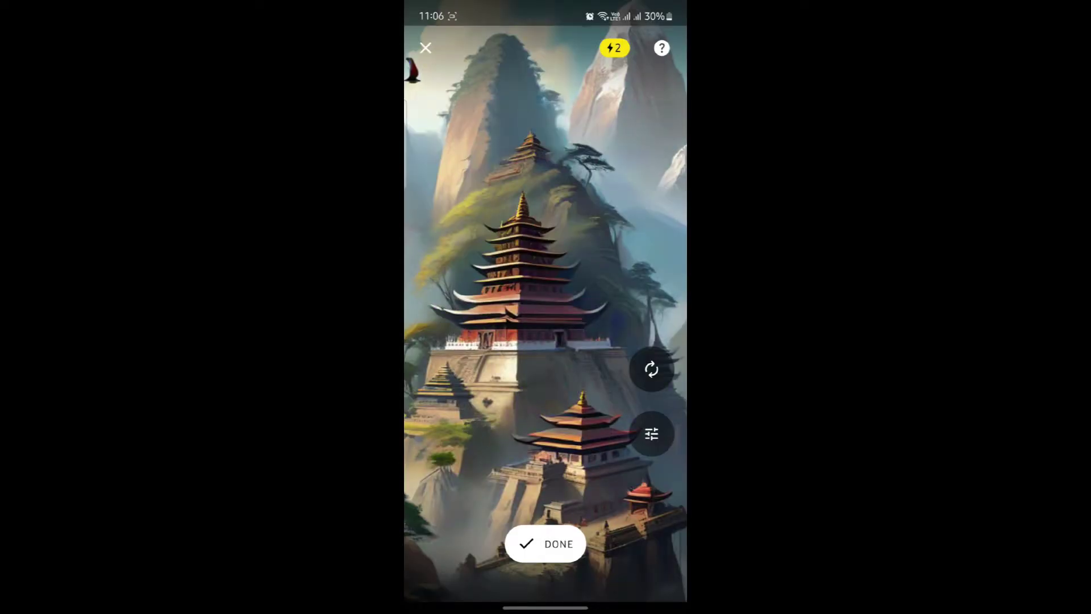
Cancel the Retry option, accept the artwork as Done and dismiss the 'Looks awesome' popup
{"action": "left_click", "coordinate": [652, 369]}
{"action": "left_click", "coordinate": [545, 213]}
{"action": "left_click", "coordinate": [546, 544]}
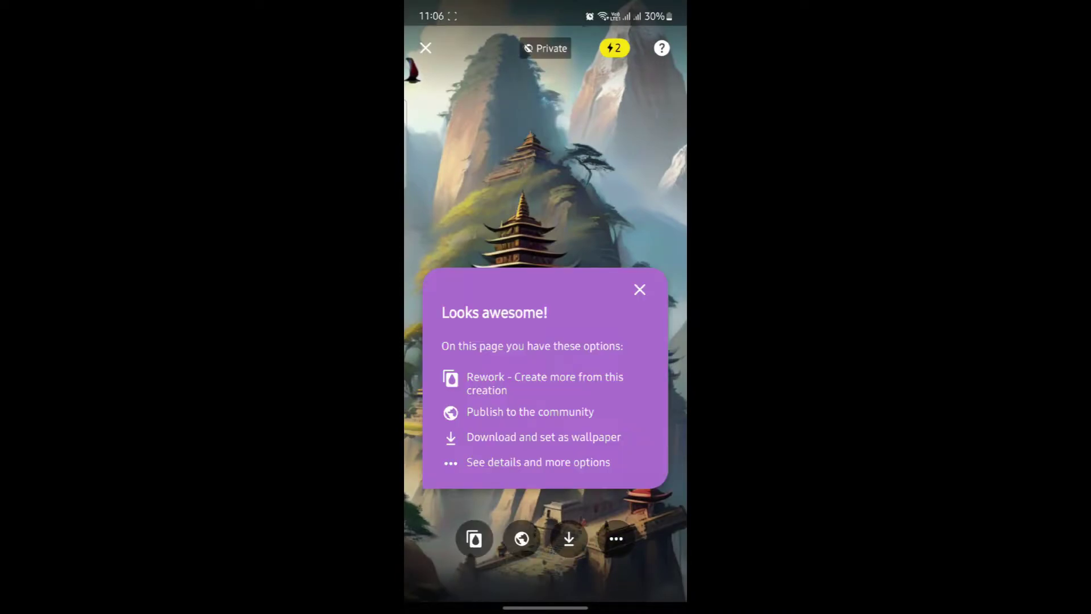
{"action": "left_click", "coordinate": [640, 290]}
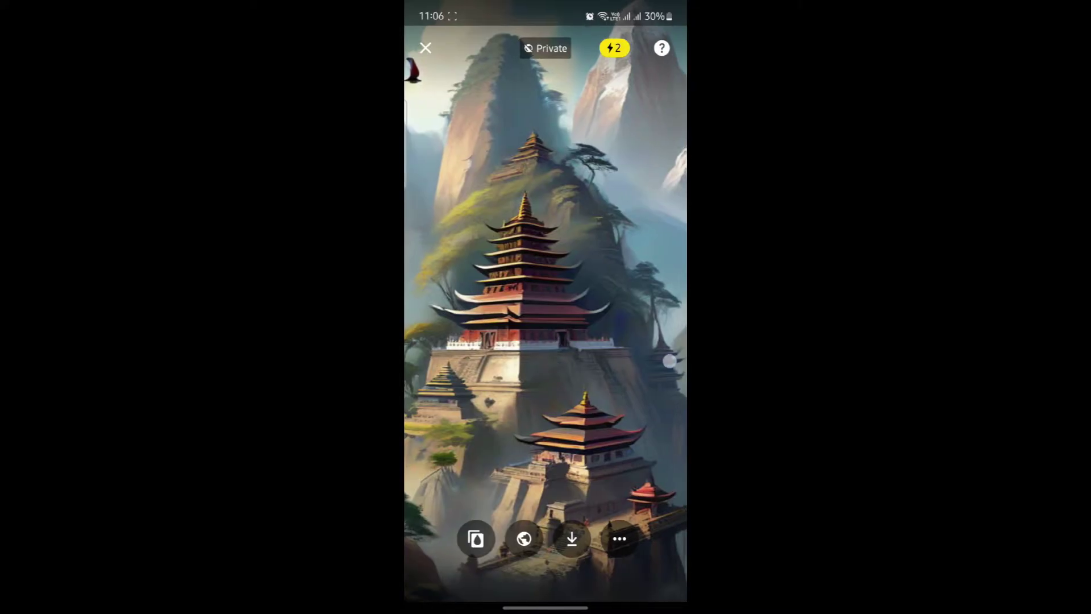
Leave the artwork view and return to the Personal creations gallery
{"action": "left_click", "coordinate": [425, 48]}
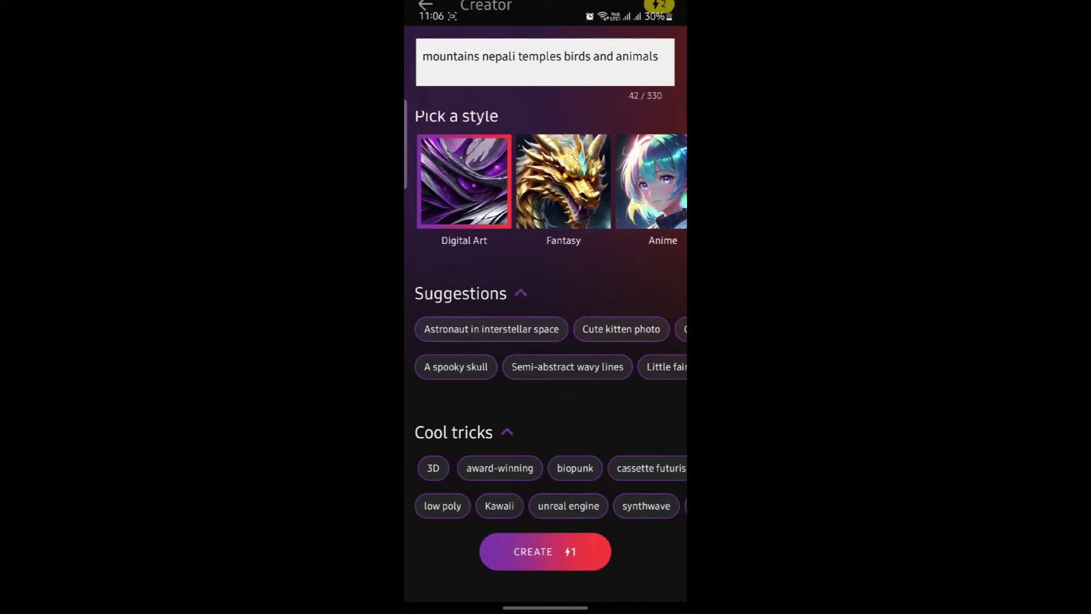
{"action": "left_click_drag", "start_coordinate": [686, 310], "coordinate": [640, 310]}
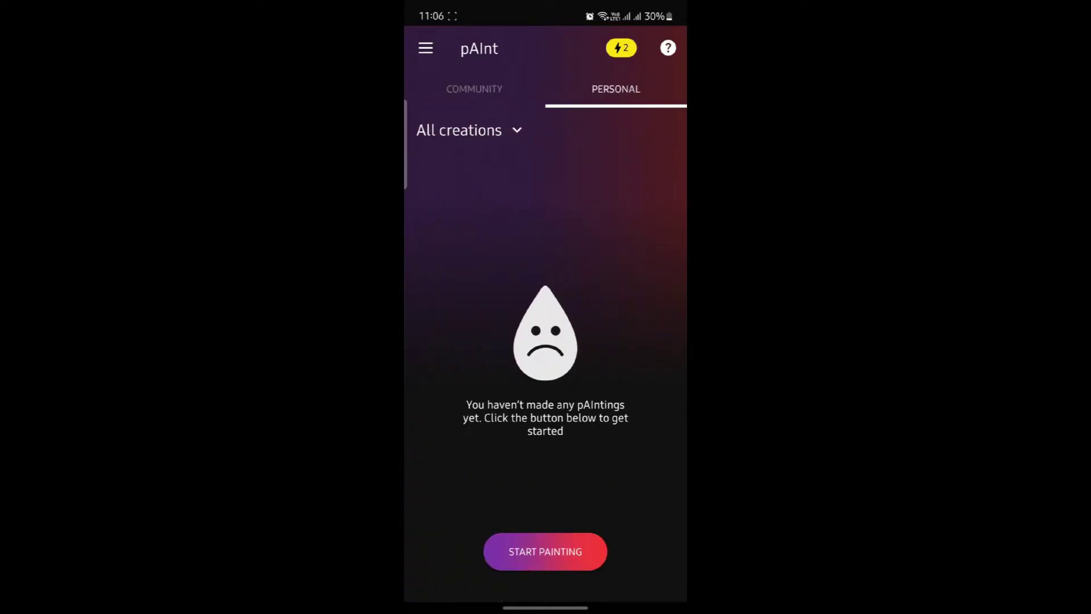
{"action": "left_click", "coordinate": [426, 48]}
{"action": "left_click", "coordinate": [487, 183]}
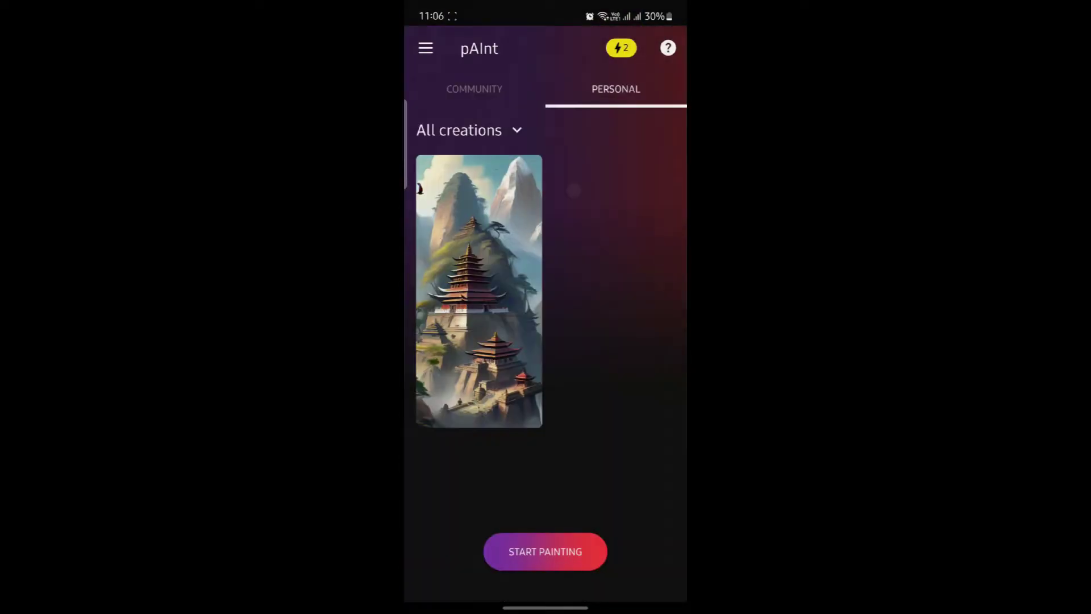
Review the temple painting's details and save it to the device, then return to the gallery
{"action": "left_click", "coordinate": [461, 256]}
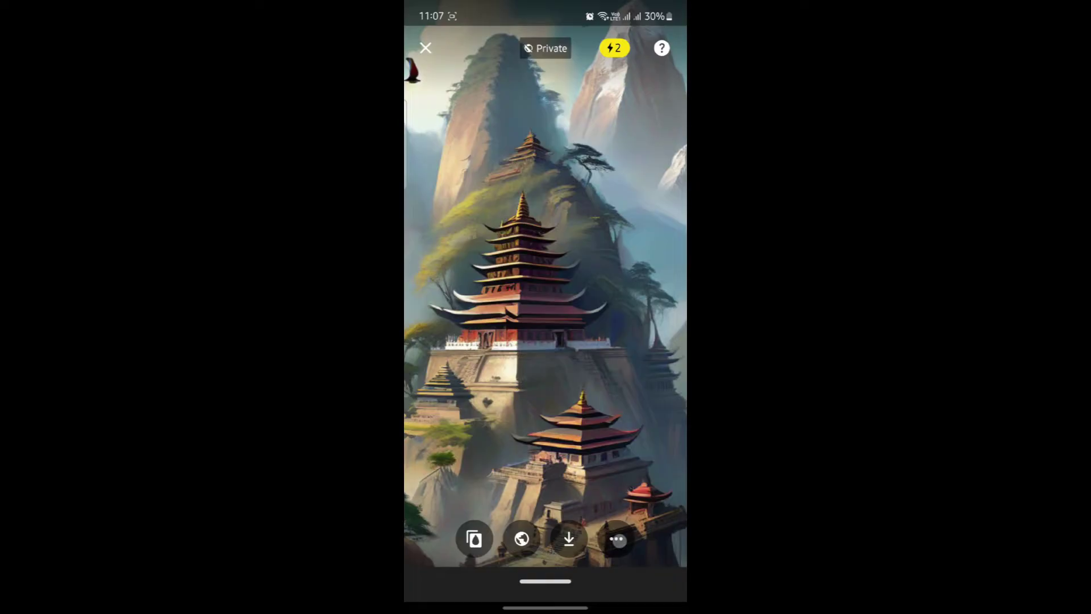
{"action": "left_click_drag", "start_coordinate": [546, 342], "coordinate": [546, 564]}
{"action": "left_click", "coordinate": [519, 536]}
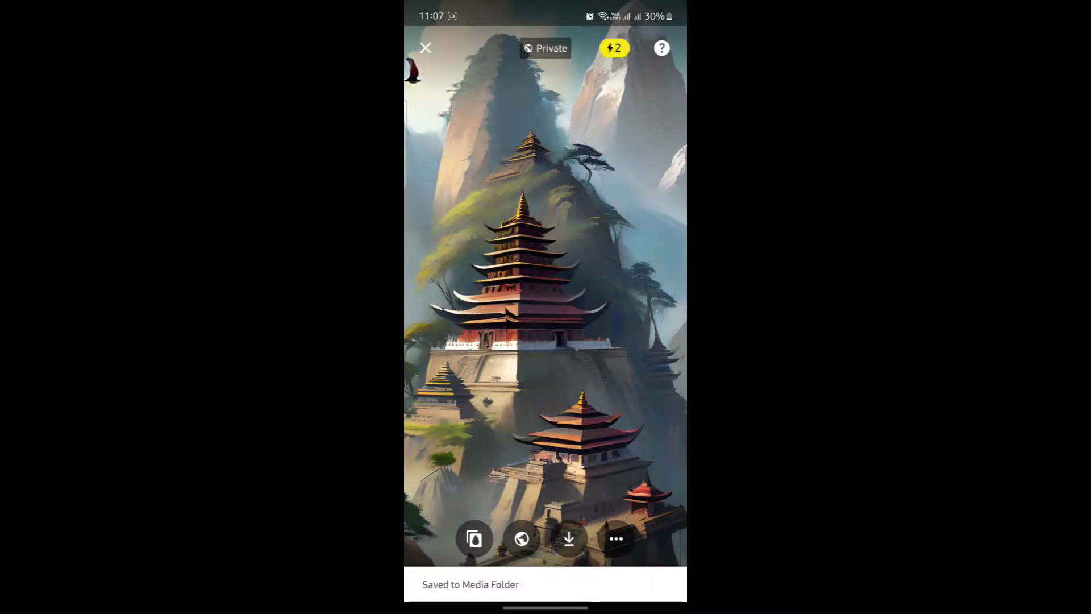
{"action": "key", "text": "Escape"}
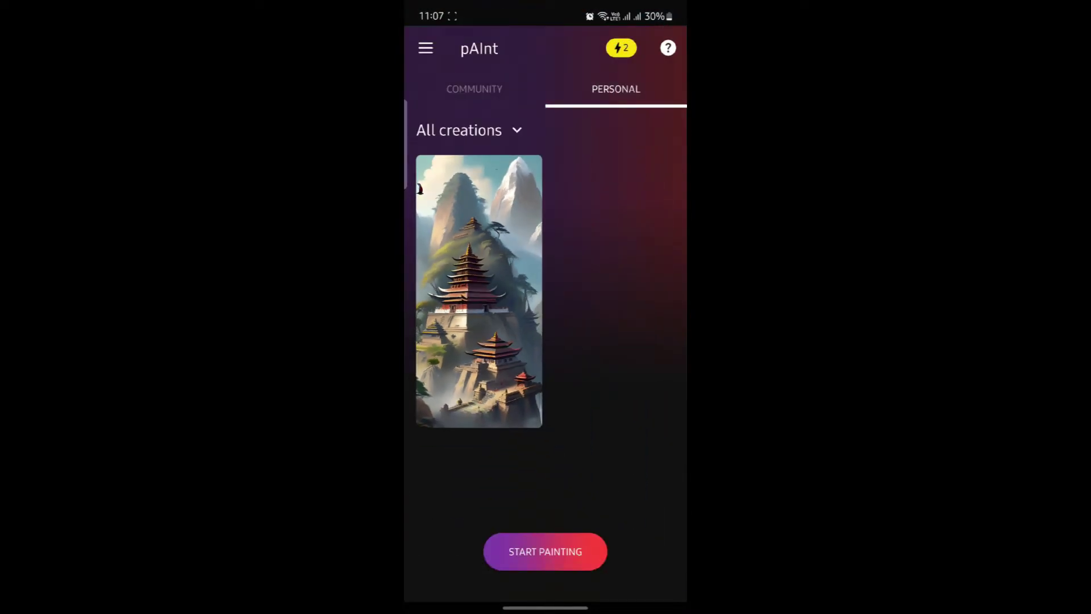
Browse the Community trending creations and start a new blank painting
{"action": "left_click", "coordinate": [475, 89]}
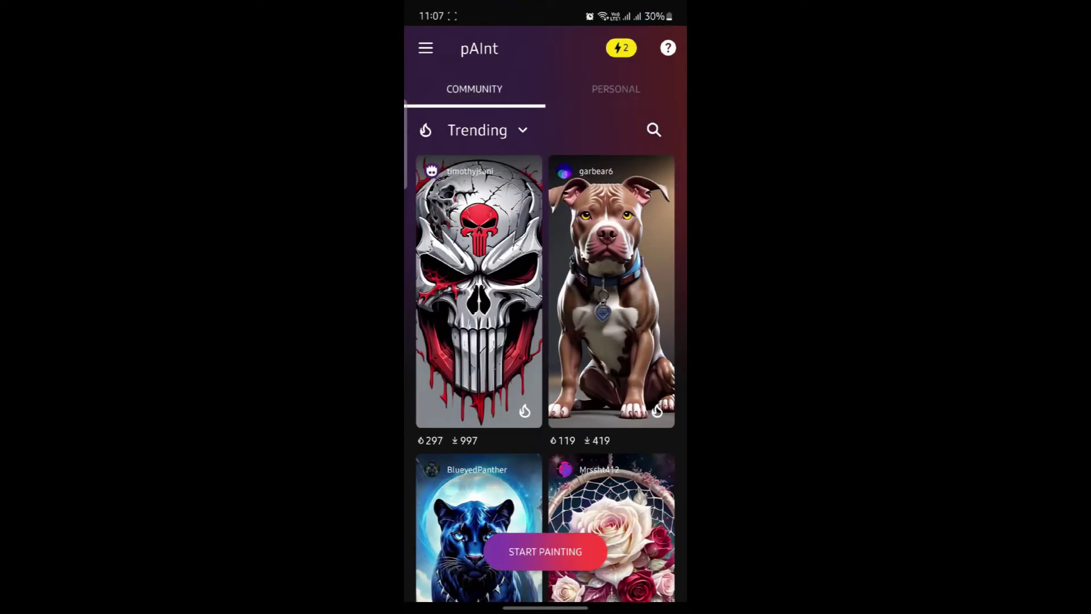
{"action": "scroll", "coordinate": [545, 358], "scroll_direction": "down", "scroll_amount": 2}
{"action": "scroll", "coordinate": [546, 358], "scroll_direction": "down", "scroll_amount": 5}
{"action": "scroll", "coordinate": [546, 358], "scroll_direction": "down", "scroll_amount": 5}
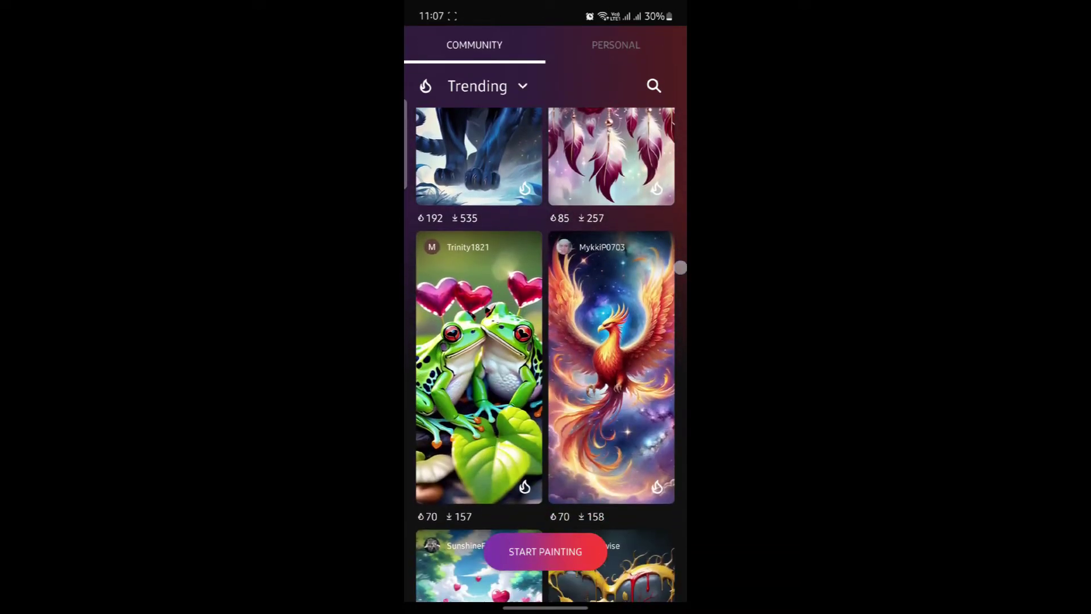
{"action": "scroll", "coordinate": [546, 358], "scroll_direction": "down", "scroll_amount": 5}
{"action": "scroll", "coordinate": [547, 358], "scroll_direction": "down", "scroll_amount": 3}
{"action": "scroll", "coordinate": [545, 358], "scroll_direction": "down", "scroll_amount": 2}
{"action": "scroll", "coordinate": [546, 358], "scroll_direction": "down", "scroll_amount": 3}
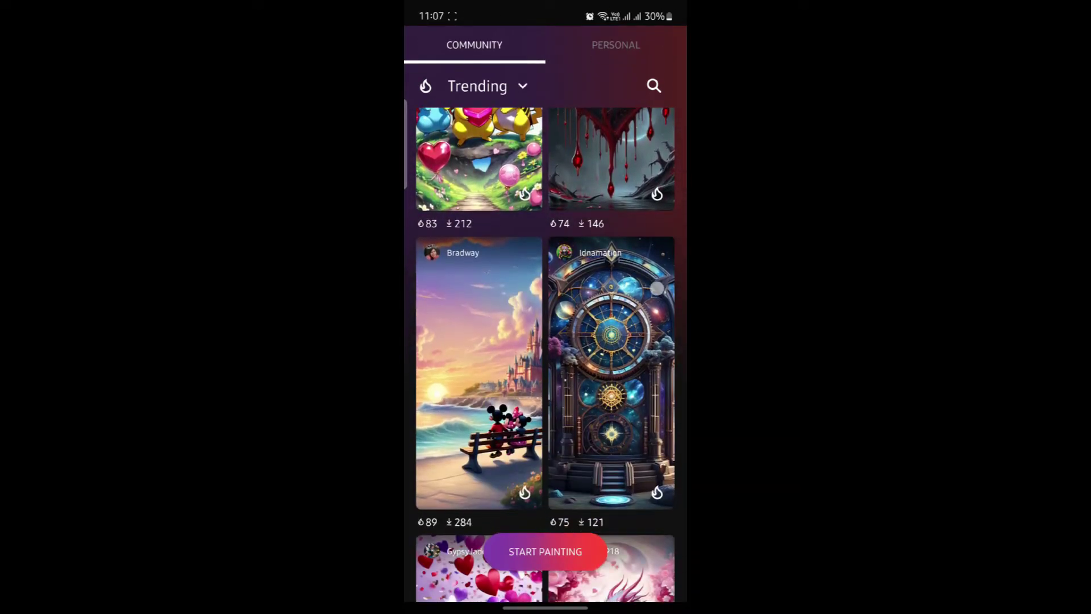
{"action": "left_click", "coordinate": [546, 552]}
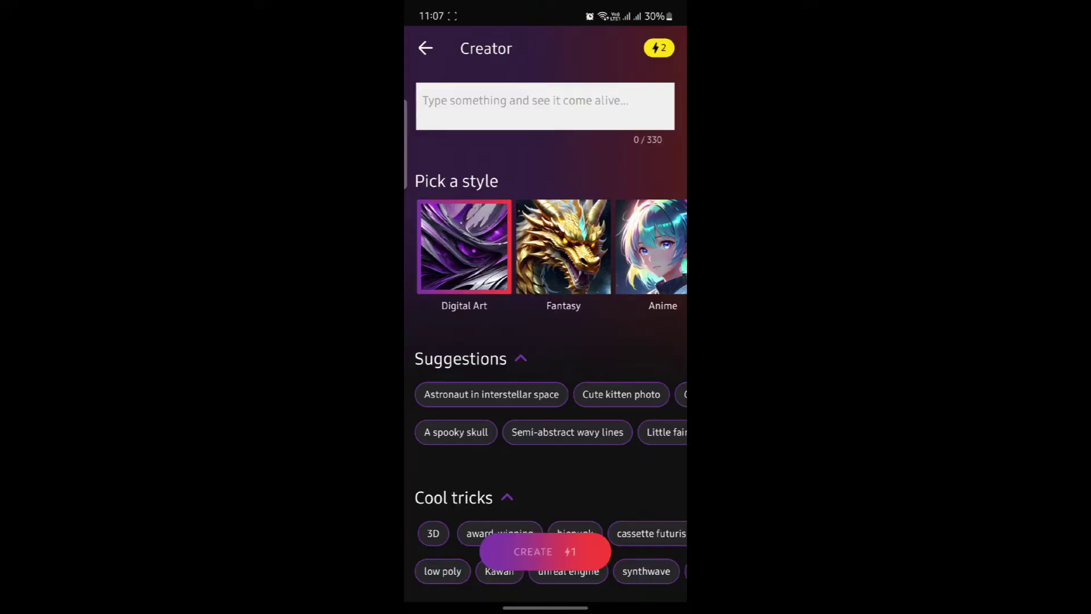
{"action": "type", "text": "japanese "}
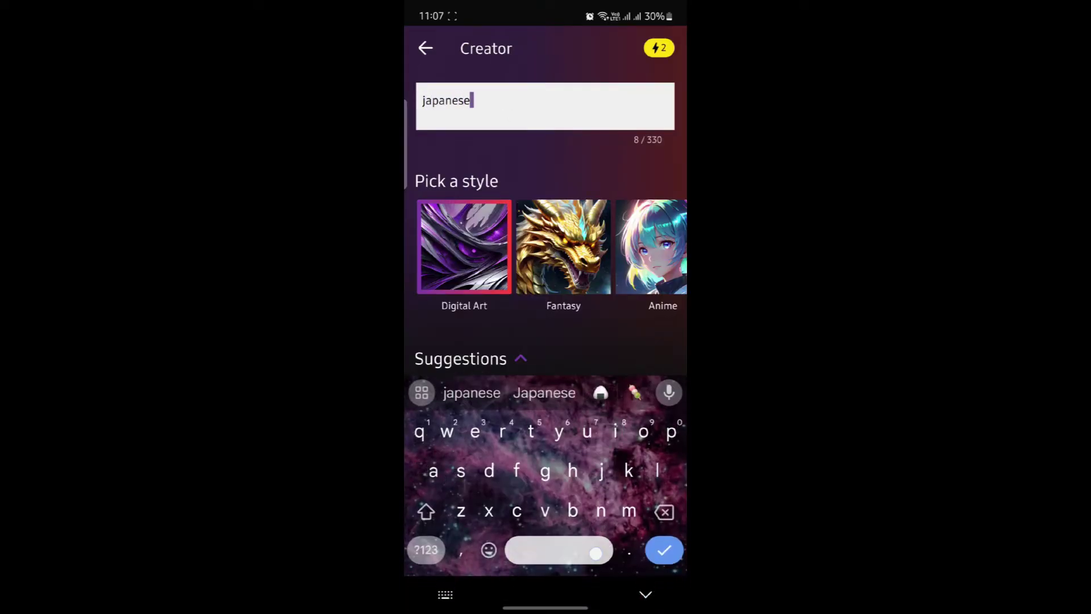
{"action": "type", "text": "temples cheerry "}
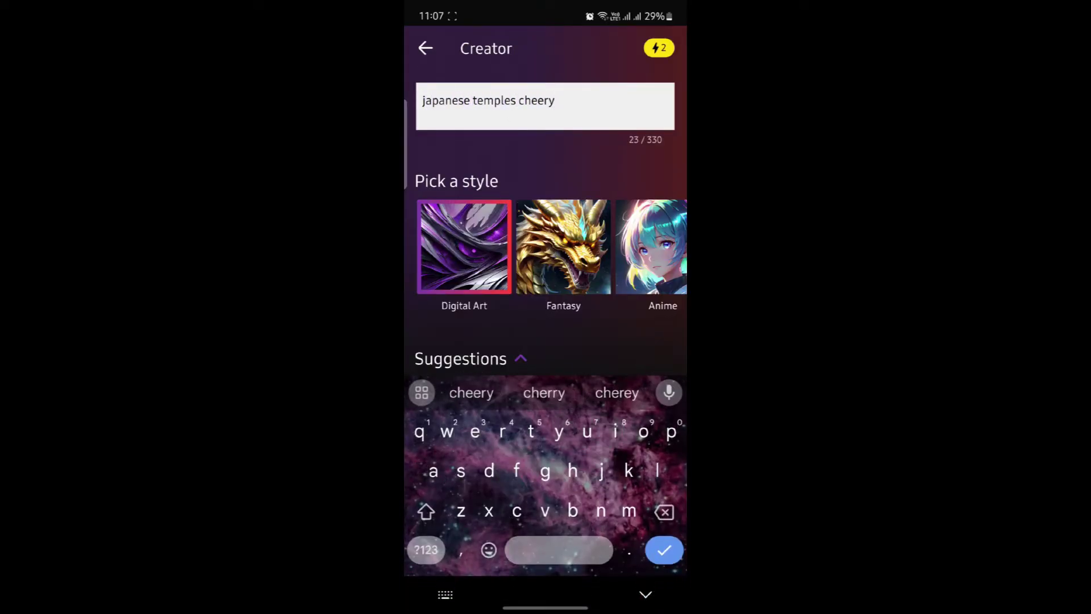
{"action": "type", "text": "blossoms and anime cha"}
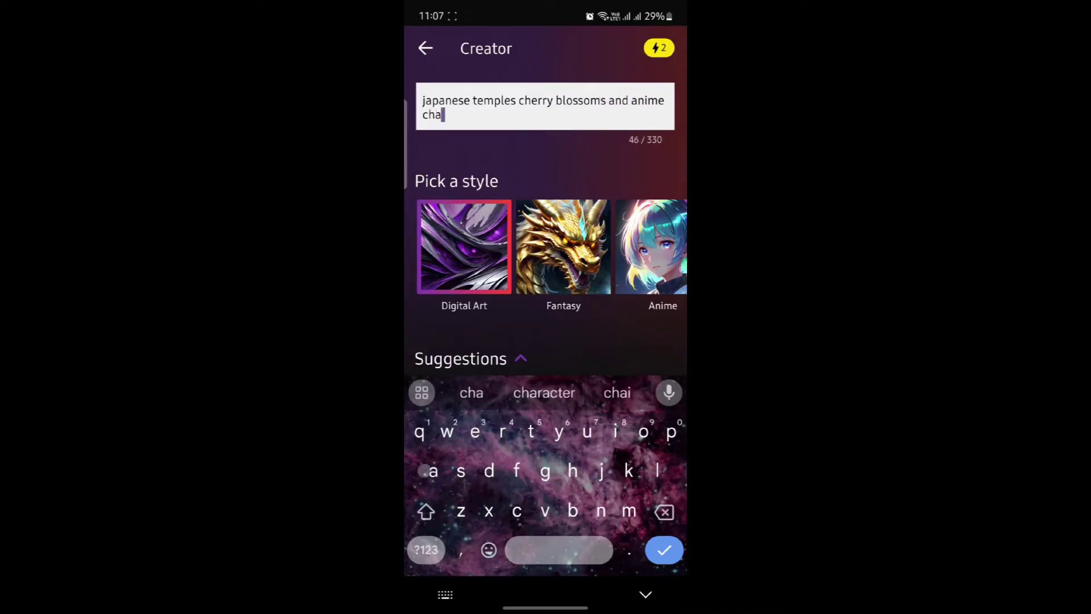
Edit the prompt to read japanese temples, cherry blossoms and evil anime characters, keeping Digital Art
{"action": "left_click", "coordinate": [544, 393]}
{"action": "key", "text": "BackSpace"}
{"action": "key", "text": "BackSpace"}
{"action": "key", "text": "BackSpace"}
{"action": "key", "text": "BackSpace"}
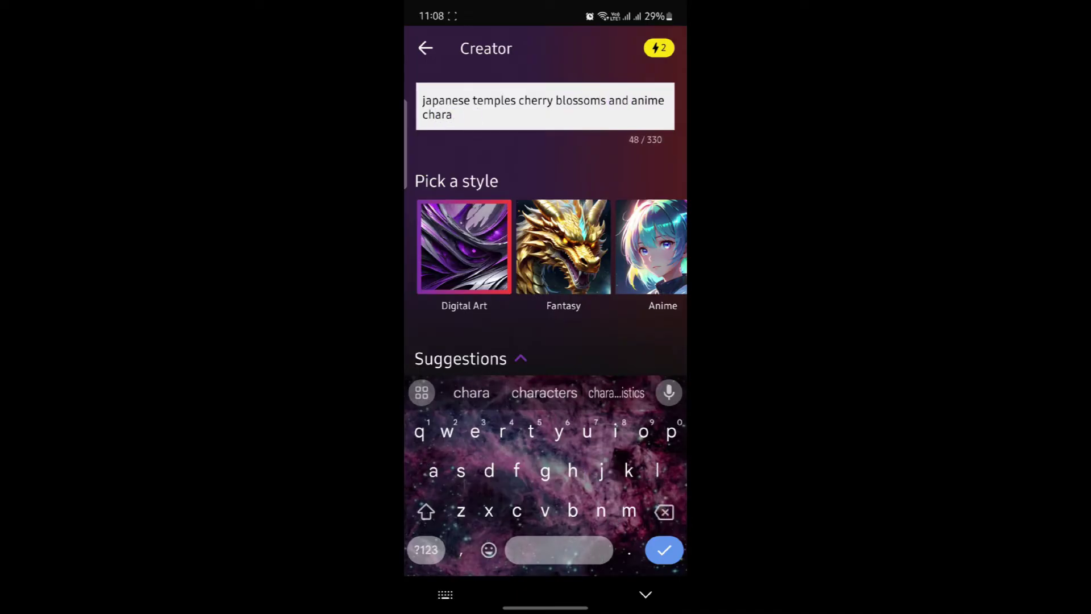
{"action": "left_click", "coordinate": [632, 100]}
{"action": "type", "text": "eb"}
{"action": "key", "text": "BackSpace"}
{"action": "type", "text": "vil"}
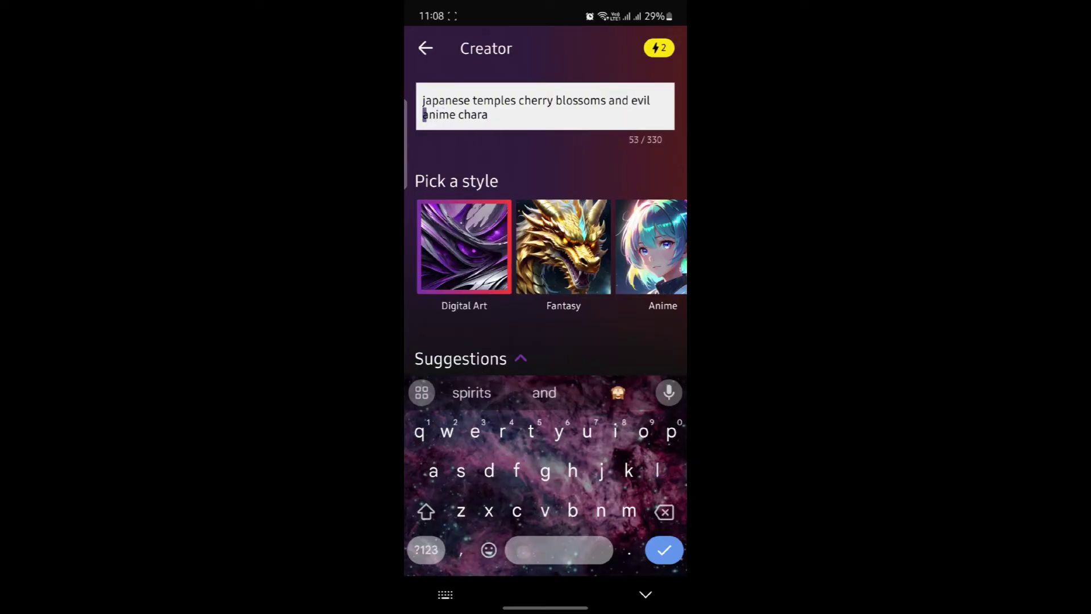
{"action": "left_click", "coordinate": [490, 114]}
{"action": "left_click", "coordinate": [544, 392]}
{"action": "left_click", "coordinate": [664, 551]}
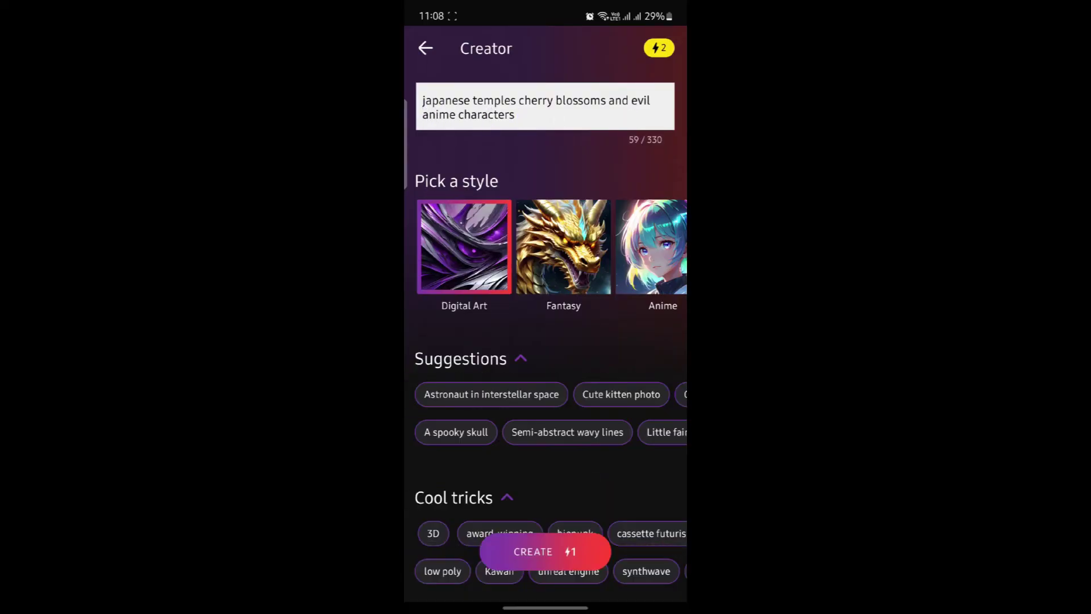
Generate the kimono-clad anime temple image, accept it as Done and review its details sheet
{"action": "left_click", "coordinate": [545, 550]}
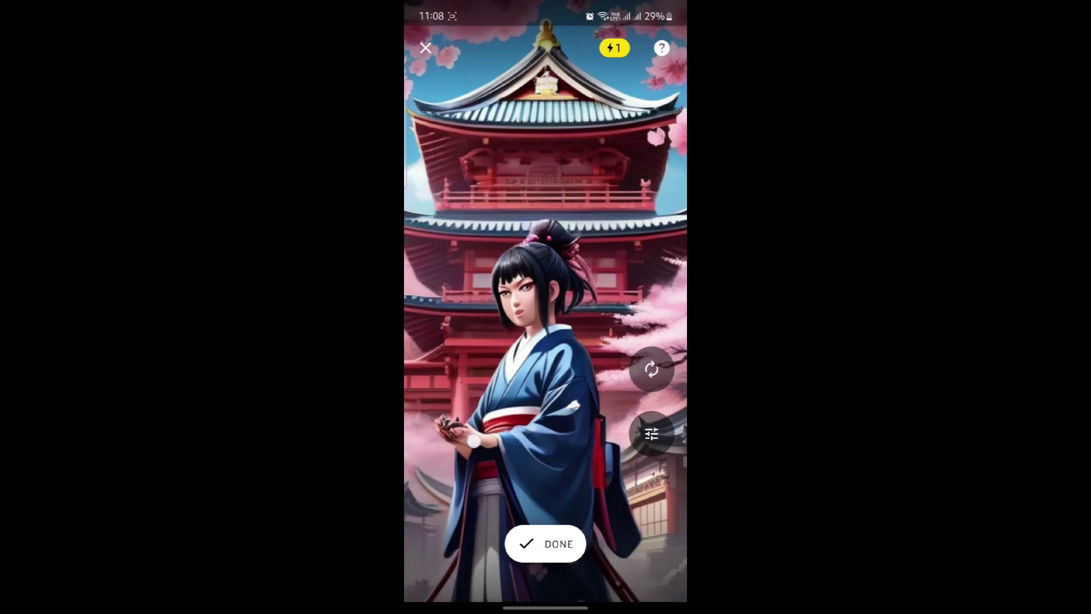
{"action": "left_click", "coordinate": [545, 544]}
{"action": "left_click", "coordinate": [545, 545]}
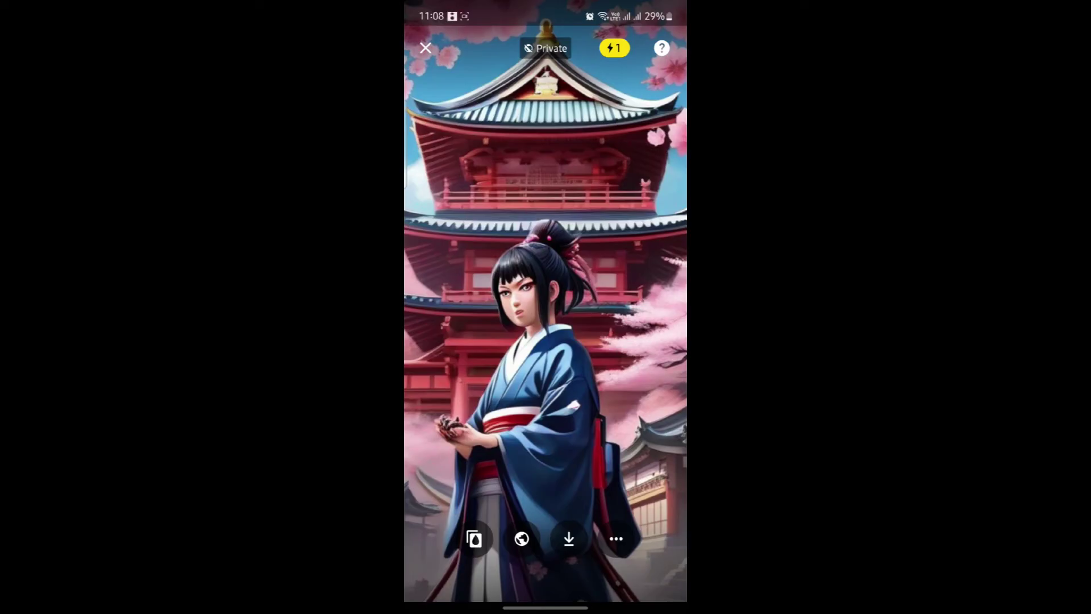
{"action": "left_click", "coordinate": [615, 539]}
{"action": "left_click_drag", "start_coordinate": [546, 342], "coordinate": [545, 563]}
Try Publish from the details, back out of the sign-in screen and start downloading the image
{"action": "left_click", "coordinate": [616, 539]}
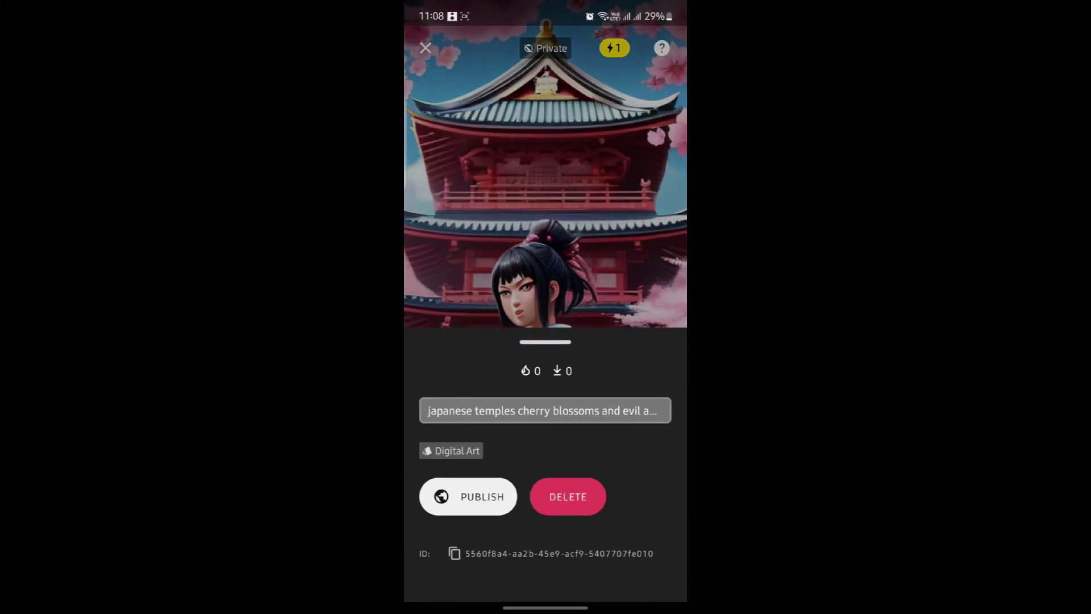
{"action": "left_click", "coordinate": [469, 496]}
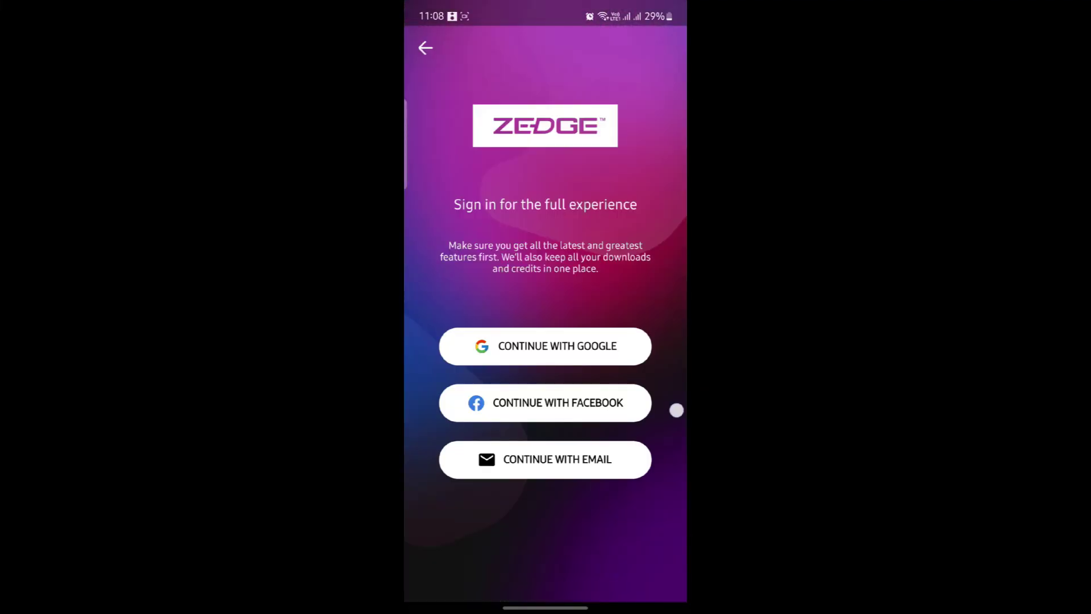
{"action": "left_click_drag", "start_coordinate": [677, 410], "coordinate": [654, 418]}
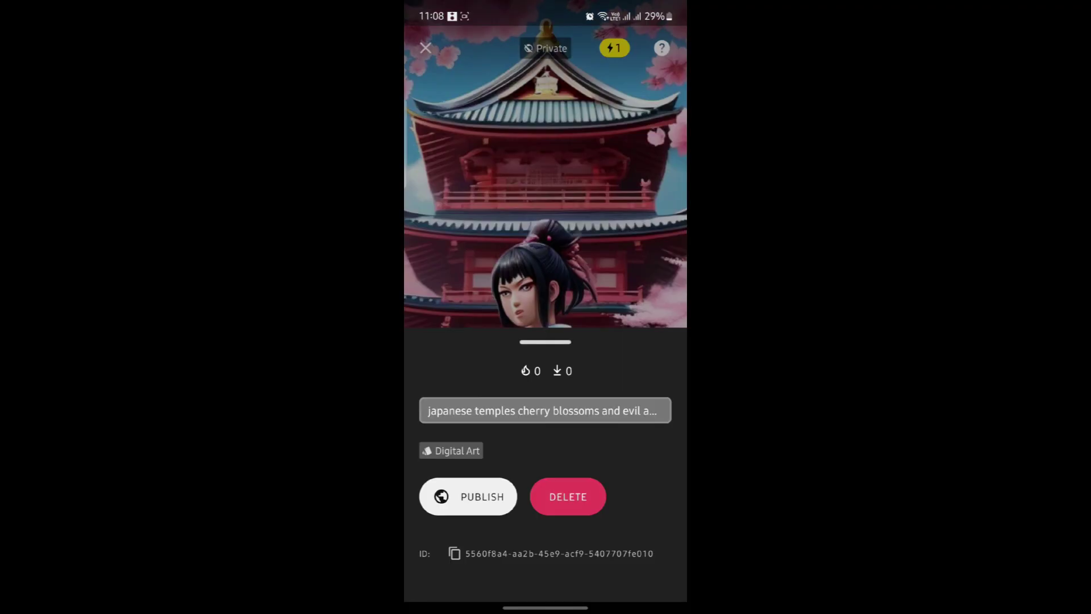
{"action": "left_click_drag", "start_coordinate": [545, 342], "coordinate": [546, 563]}
{"action": "left_click", "coordinate": [569, 539]}
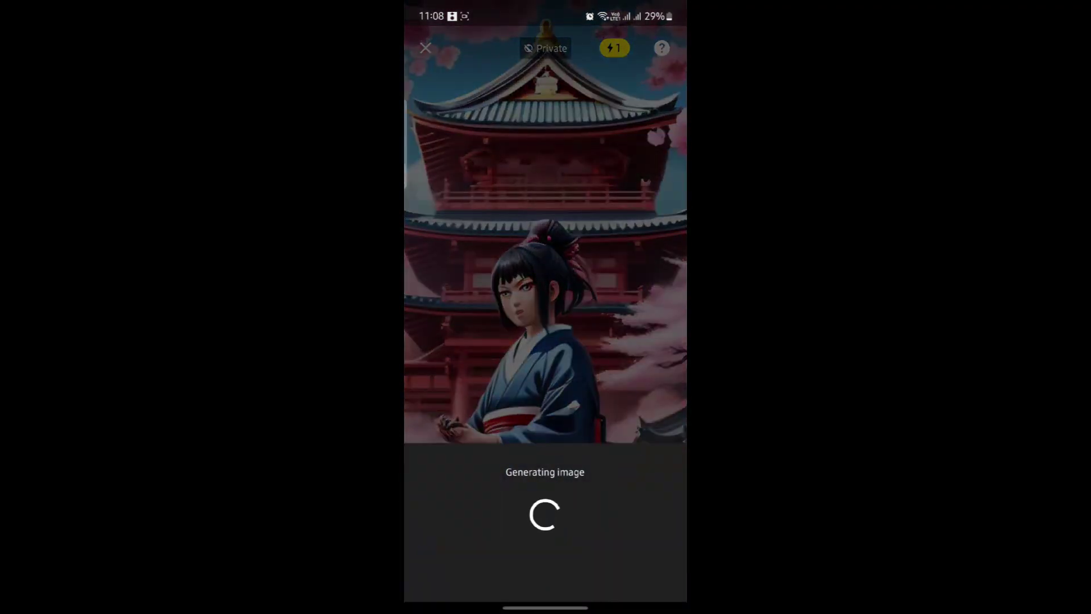